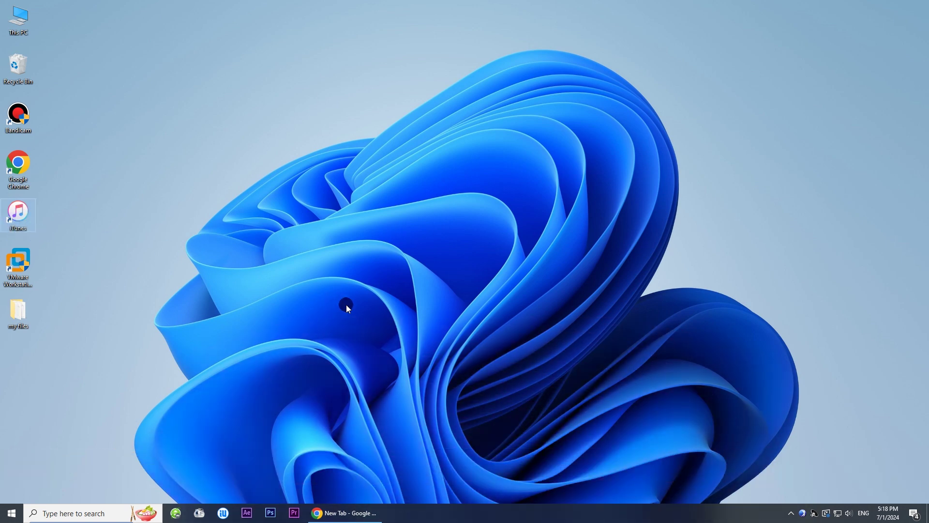
click(338, 511)
text(ww)
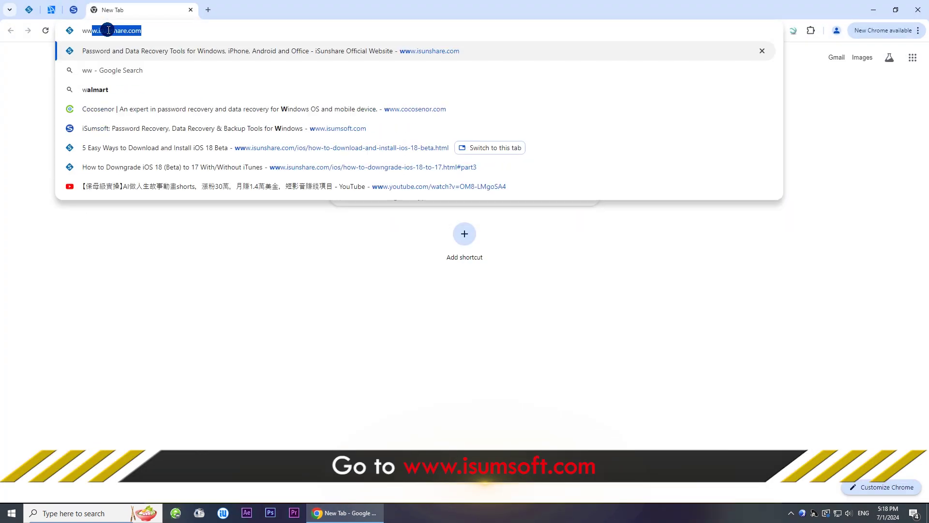
text(w.isumsoft.com)
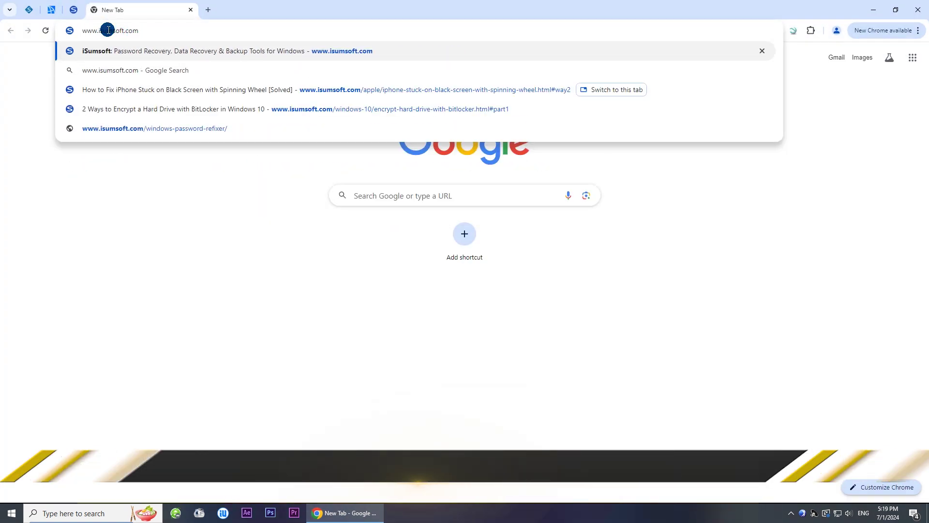
key(Return)
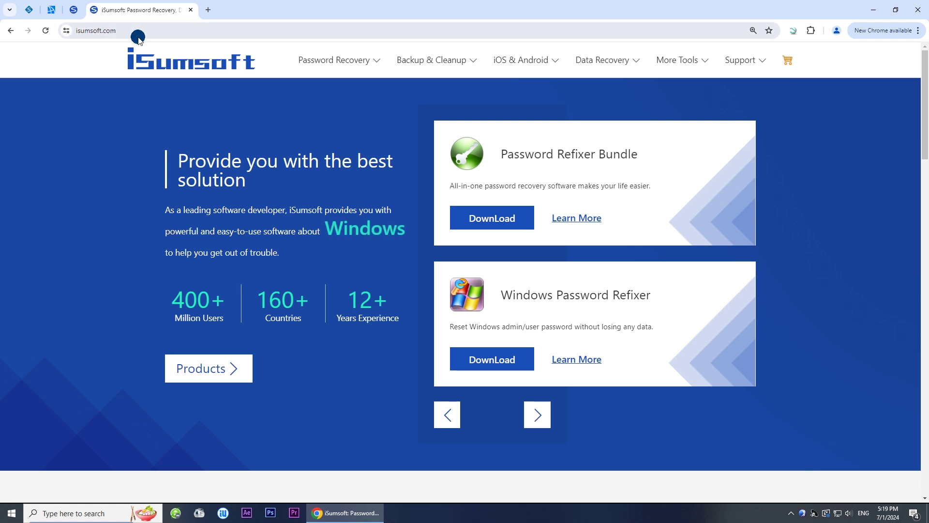
mouse_move(342, 69)
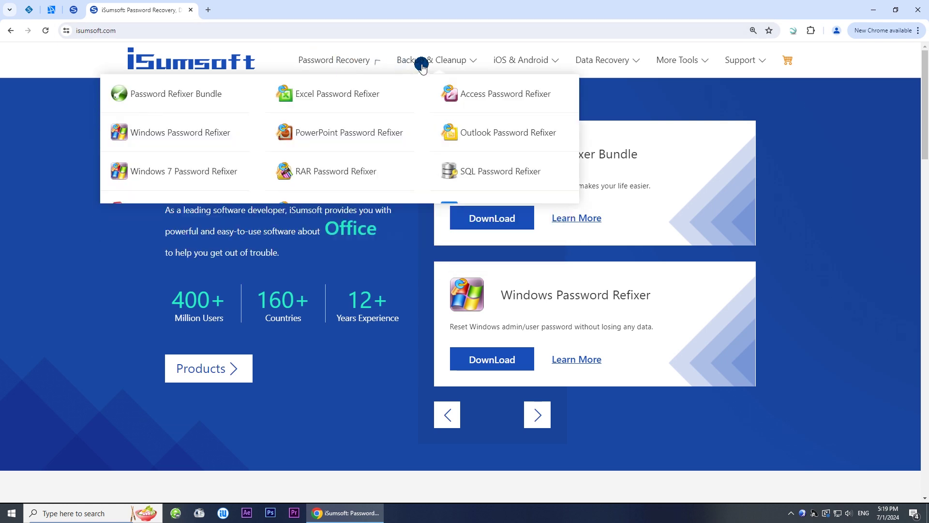
mouse_move(503, 65)
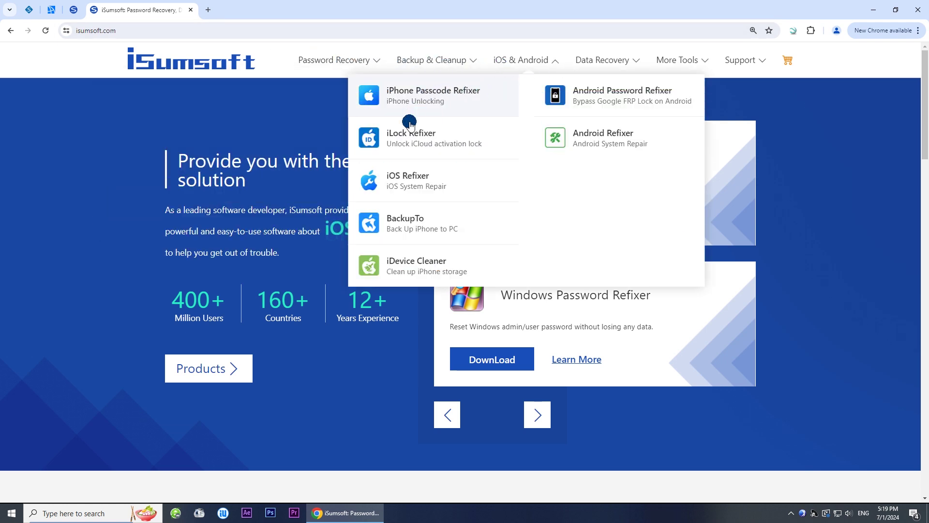
click(416, 180)
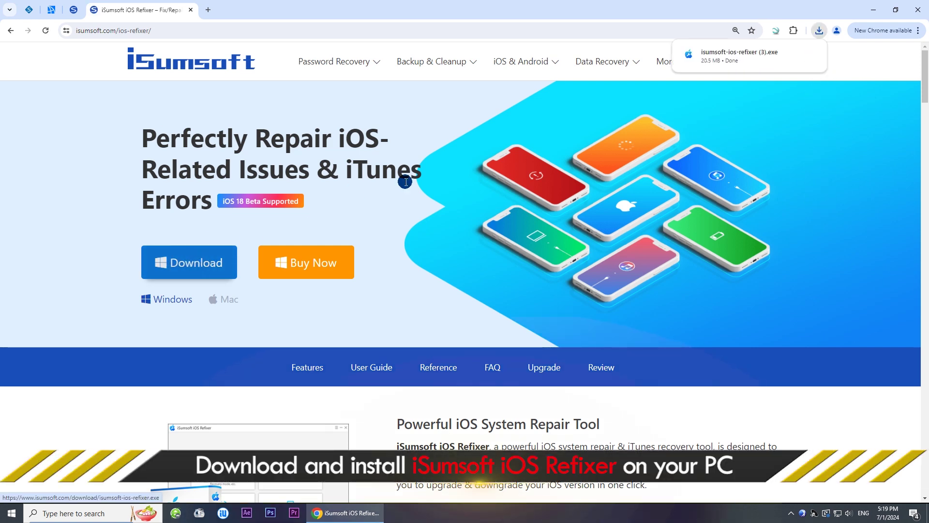
Install iSumsoft iOS Refixer 4.1.0.3 to the default location, skipping the website visit, and launch it.
click(729, 54)
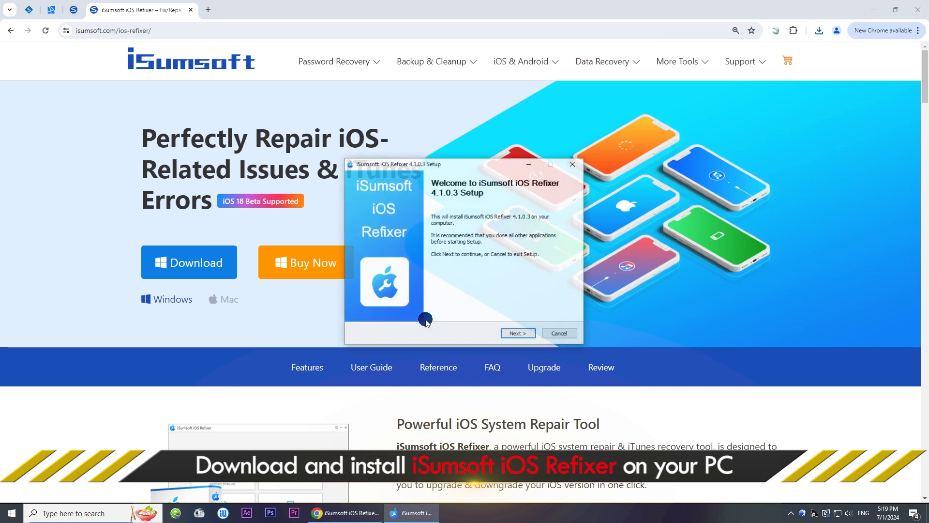
click(917, 9)
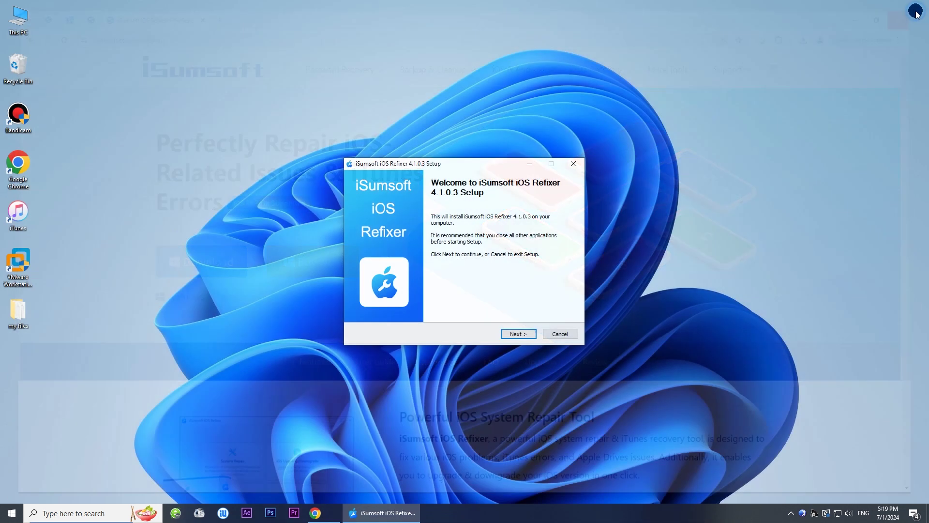
click(513, 330)
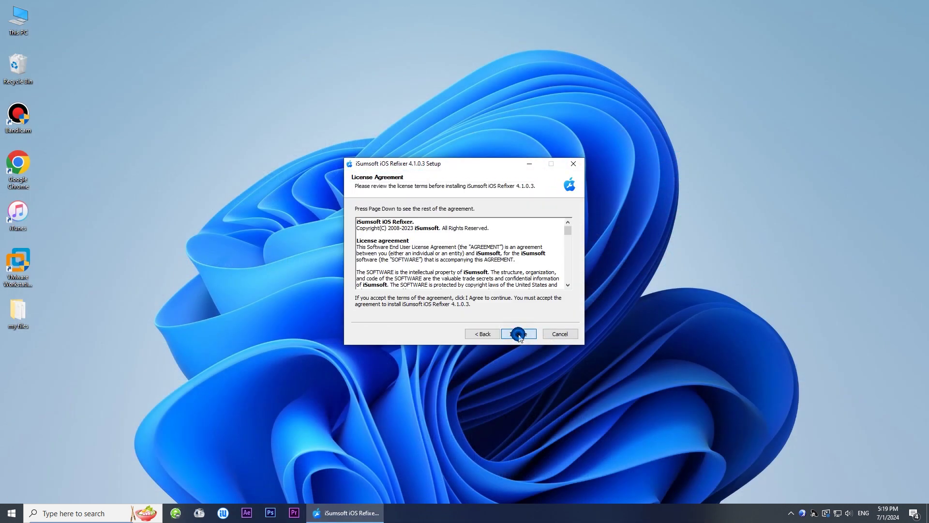
click(517, 333)
click(519, 334)
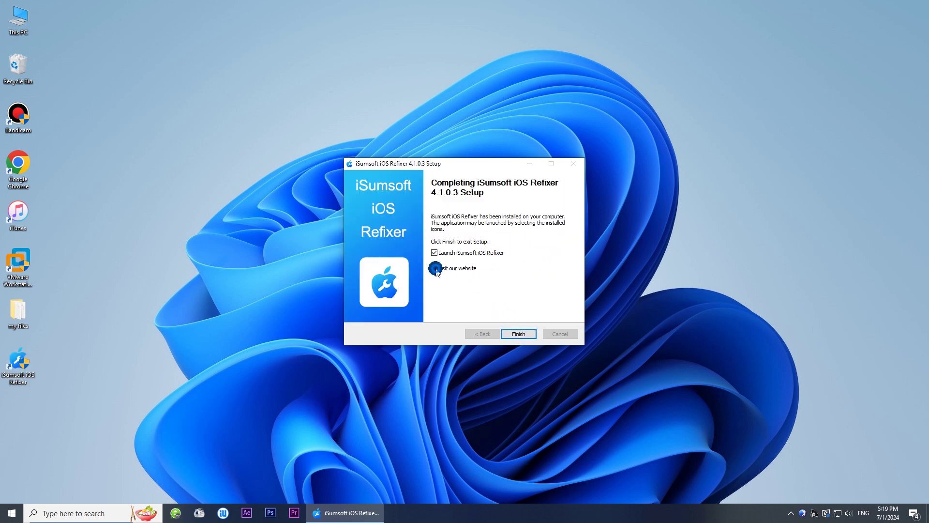
click(435, 269)
click(518, 333)
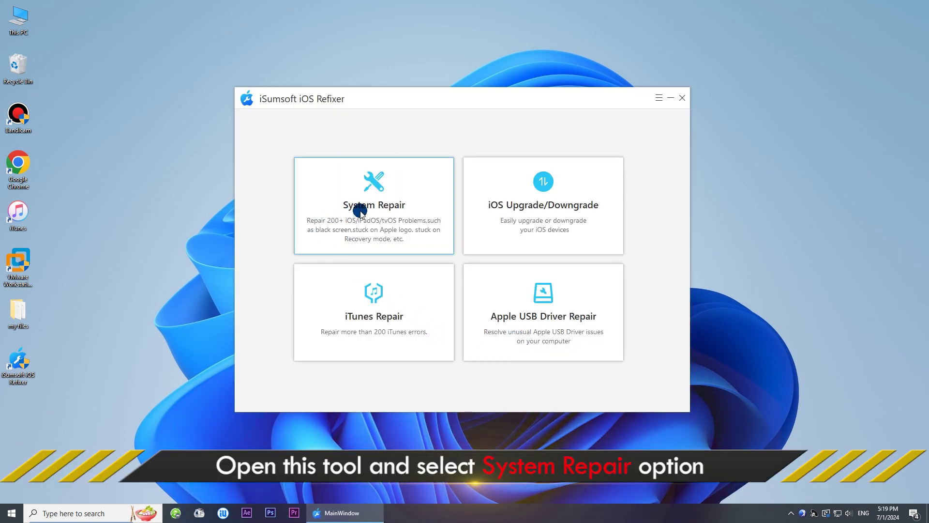
Start a Standard Mode System Repair and continue with the USB-connected iPhone 12.
click(374, 205)
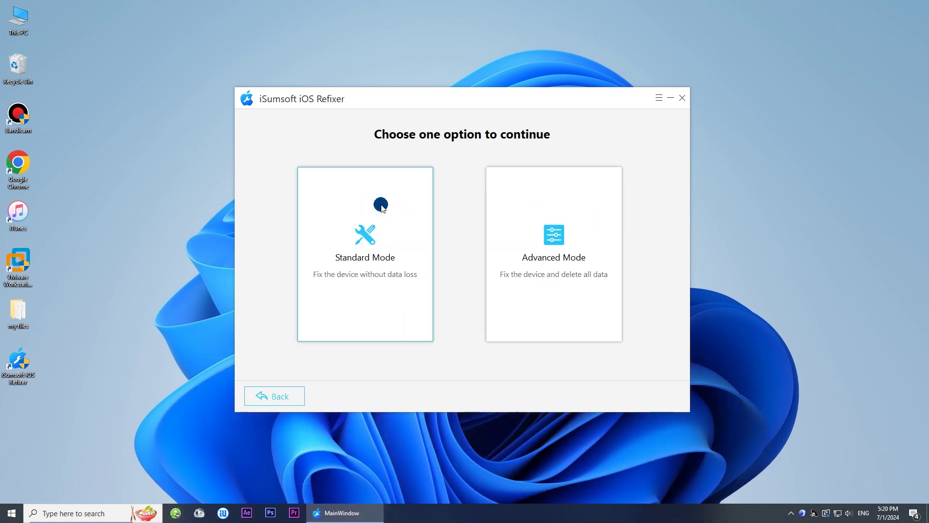
click(367, 259)
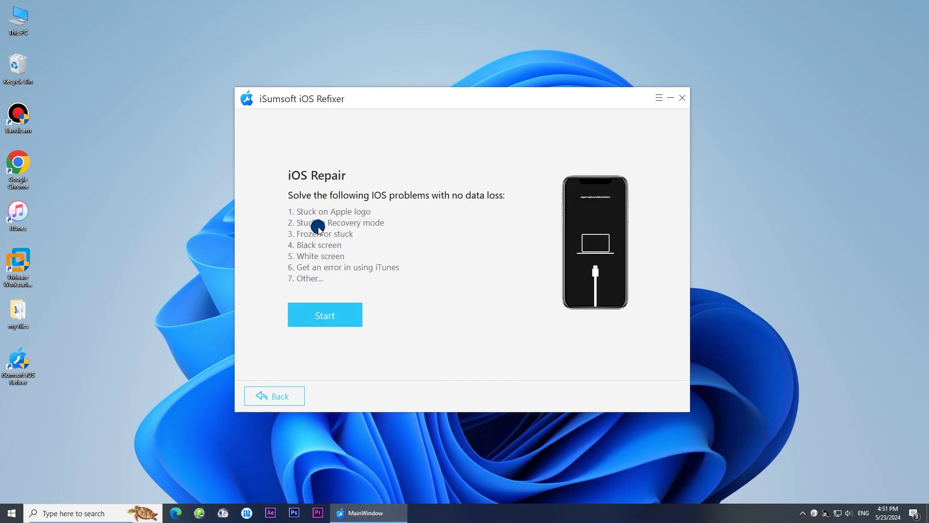
click(325, 315)
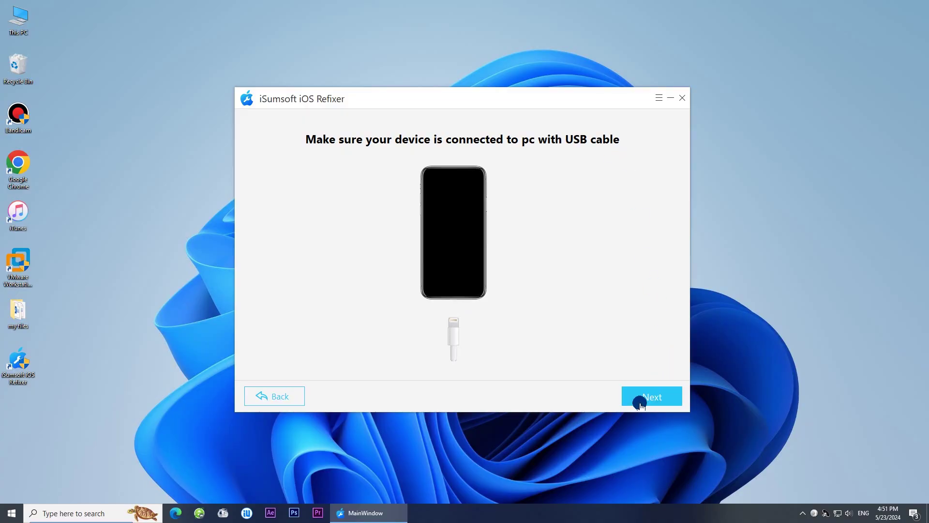
click(653, 397)
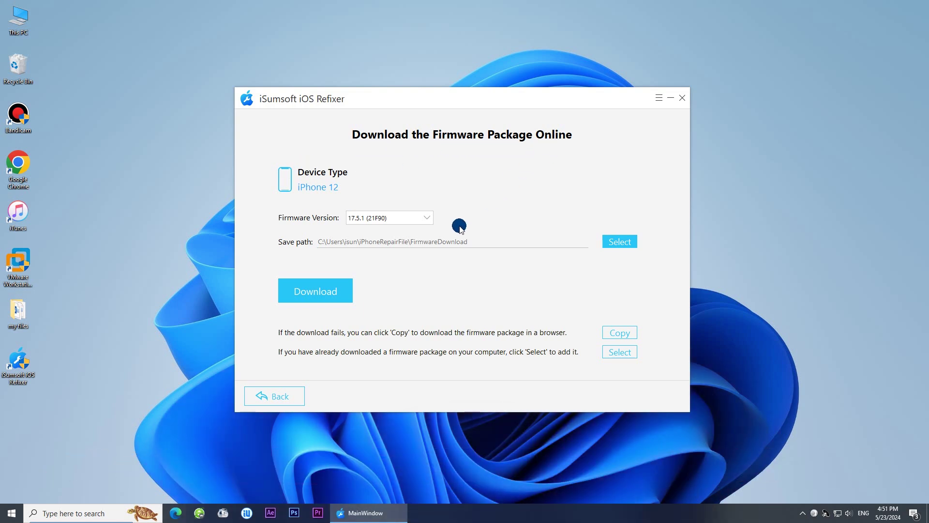
Download and verify the 7.46 GB iPhone 12 firmware 17.5.1 (21F90) to the default path.
click(311, 296)
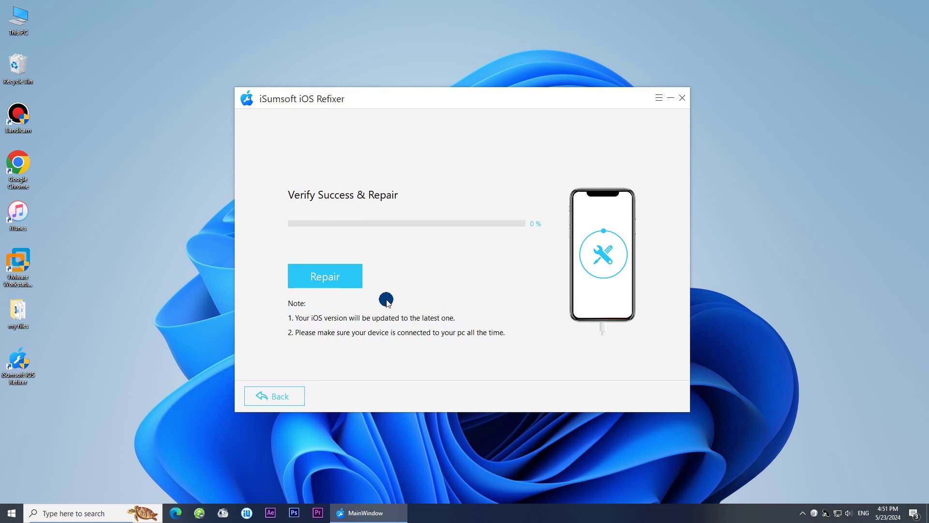
Run the repair and wait for the iPhone to reboot to its lock screen.
click(322, 278)
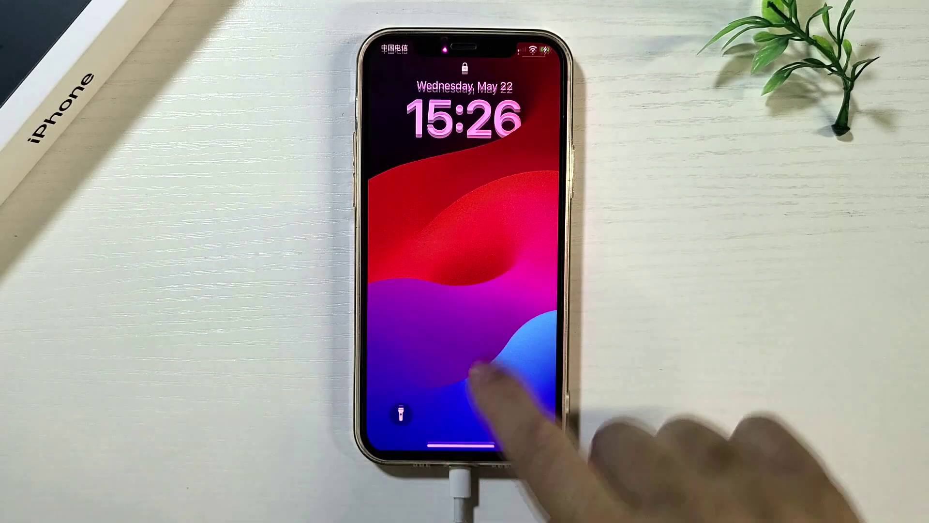
Unlock the repaired iPhone with its passcode and browse through its home screen pages.
drag(489, 436, 464, 291)
click(412, 203)
click(463, 204)
click(512, 204)
click(412, 250)
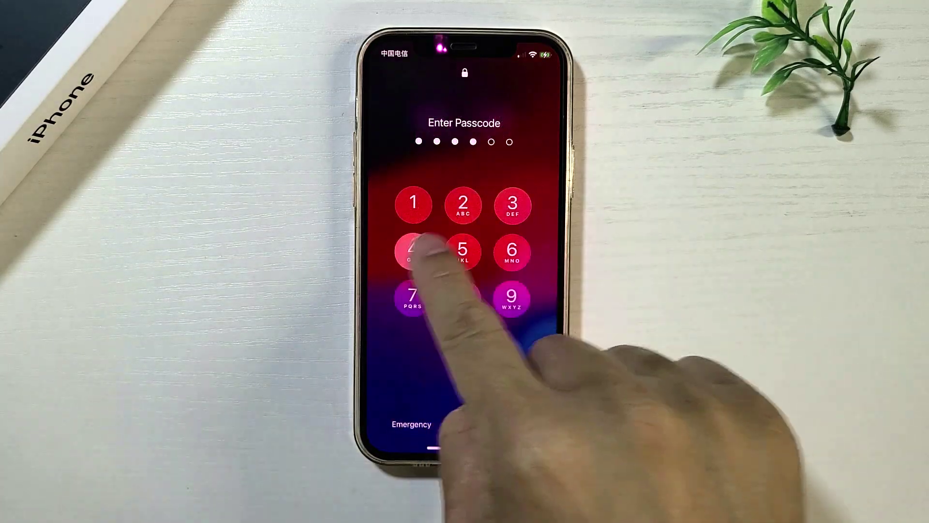
click(463, 250)
click(512, 250)
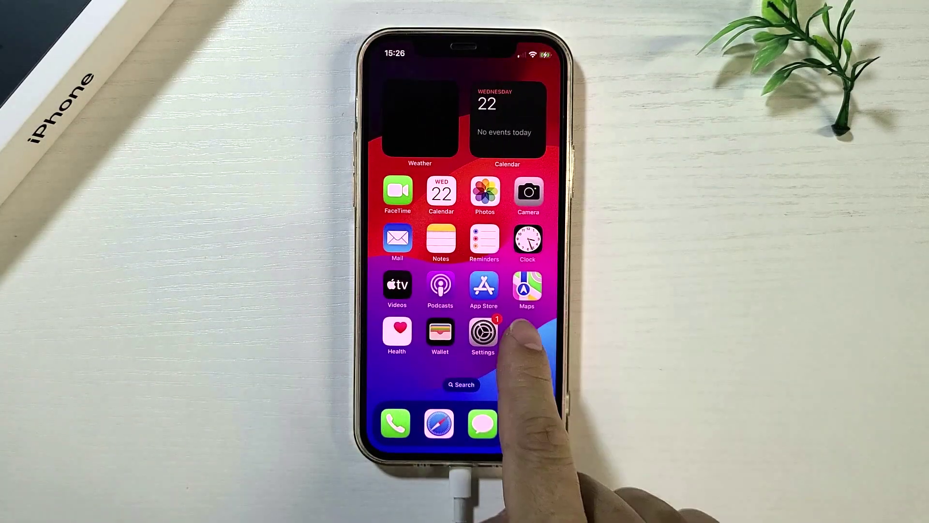
mouse_move(529, 332)
mouse_down()
mouse_move(415, 349)
mouse_move(527, 349)
mouse_up()
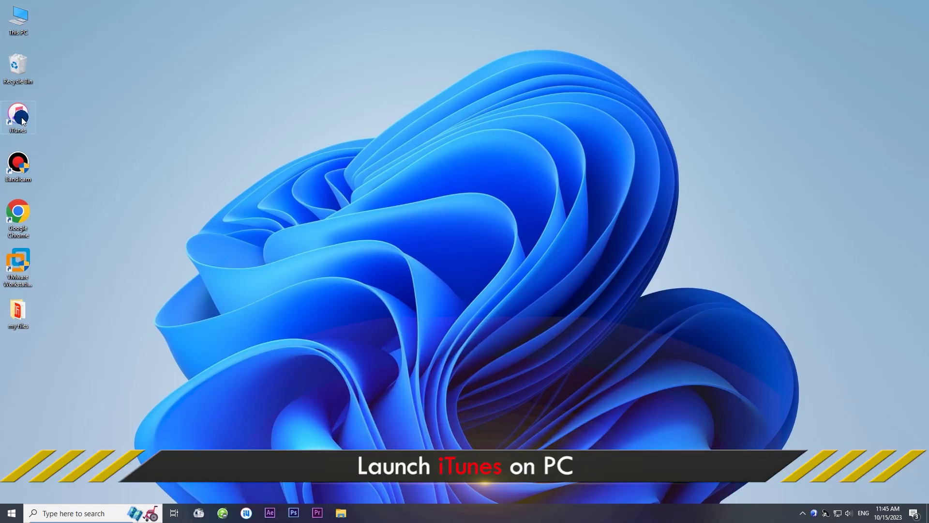
Launch iTunes from the desktop and choose Restore and Update for the recovery-mode iPhone 12.
click(22, 120)
double_click(22, 120)
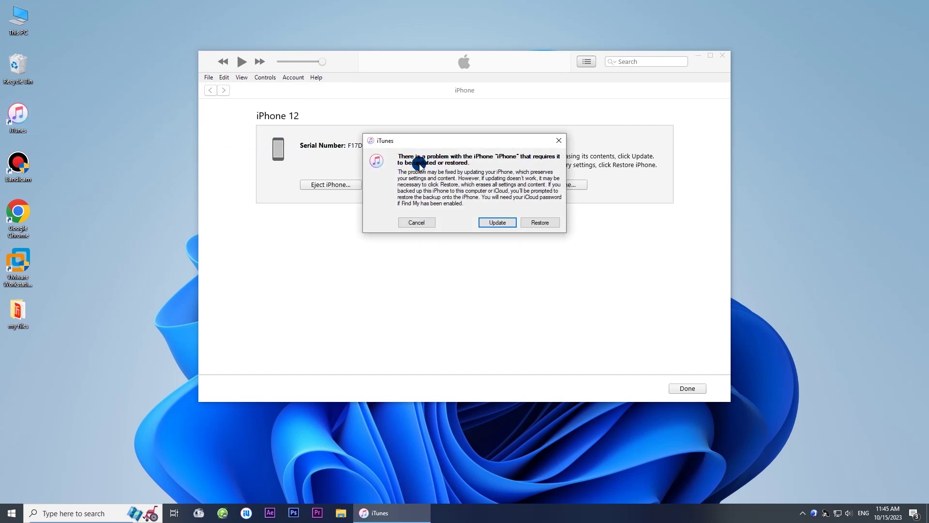
click(539, 223)
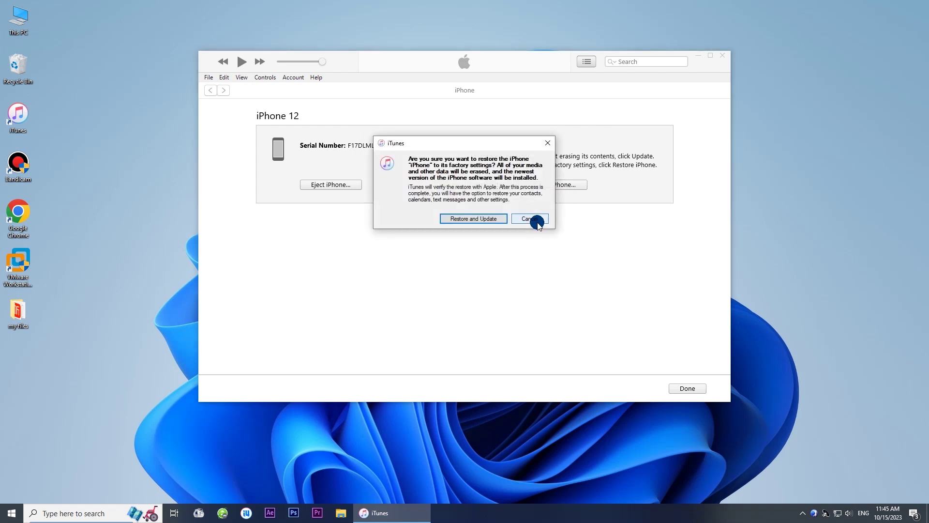
click(476, 219)
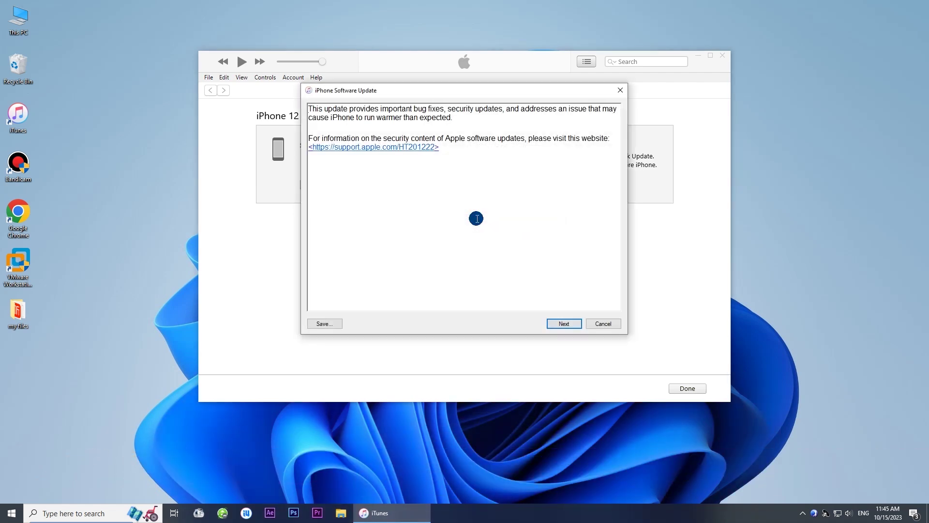
Accept the update notes and license, let iTunes restore the iPhone 12, and dismiss the completion message.
click(563, 323)
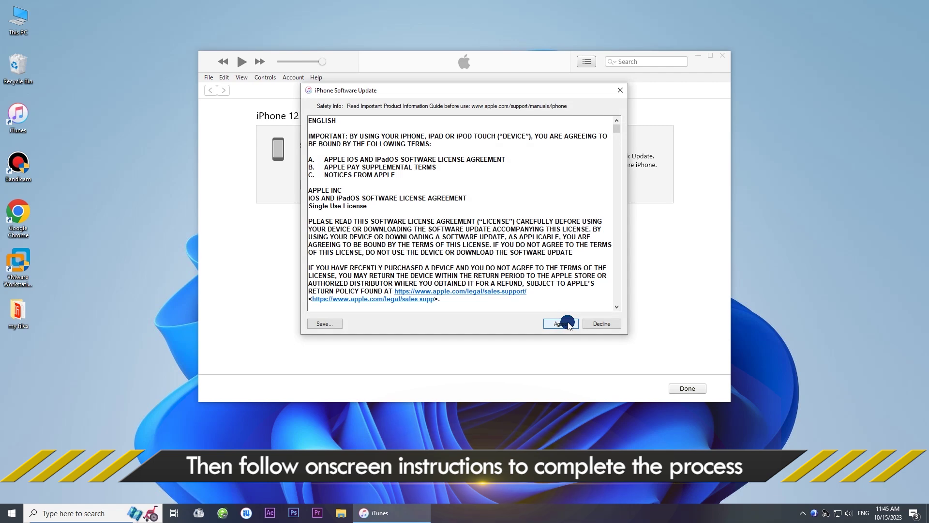
click(567, 323)
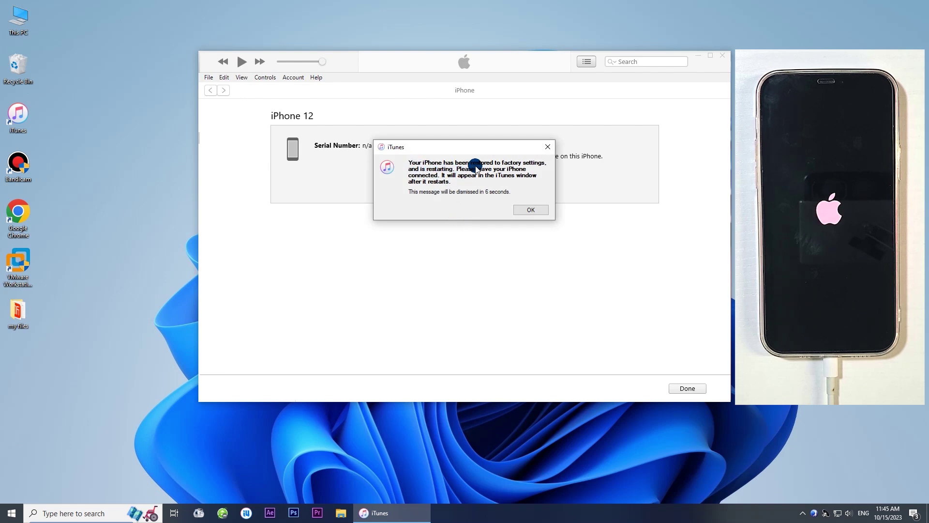
click(538, 209)
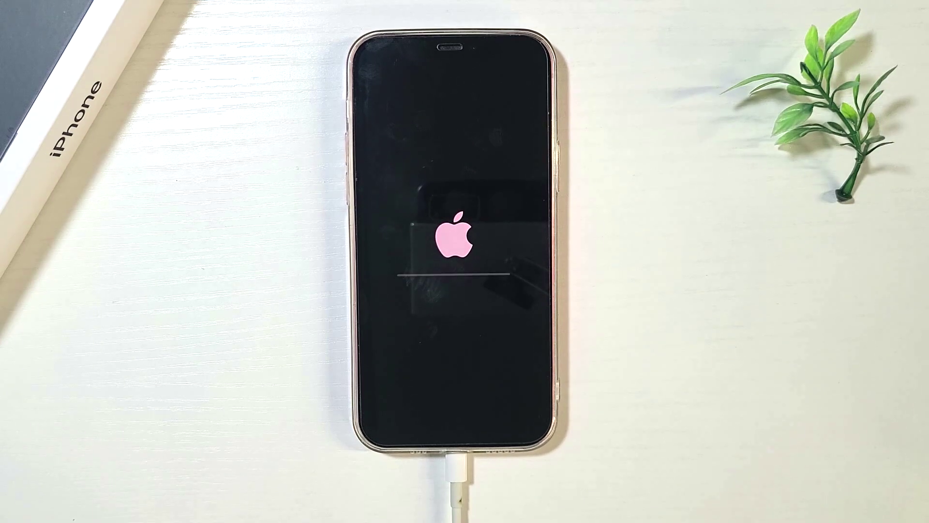